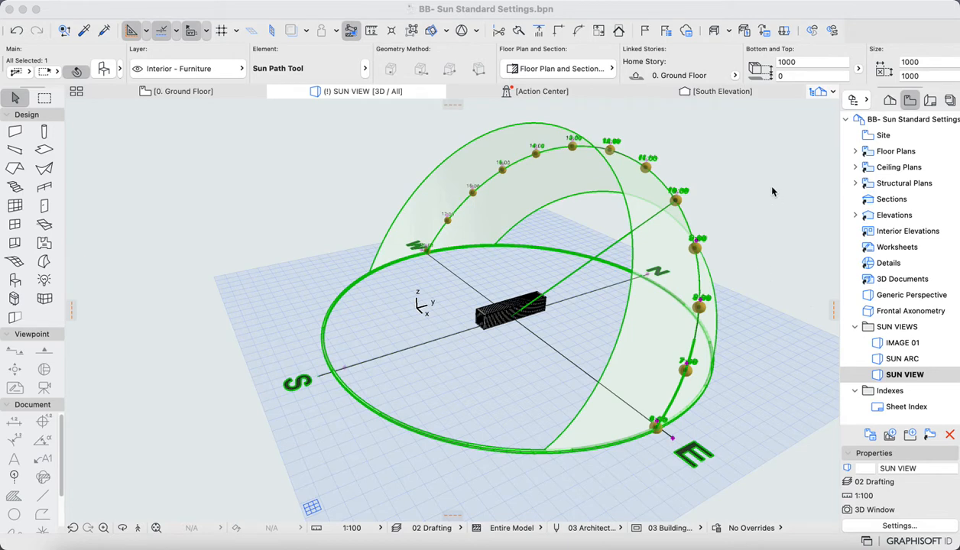
click(757, 183)
click(723, 188)
click(662, 197)
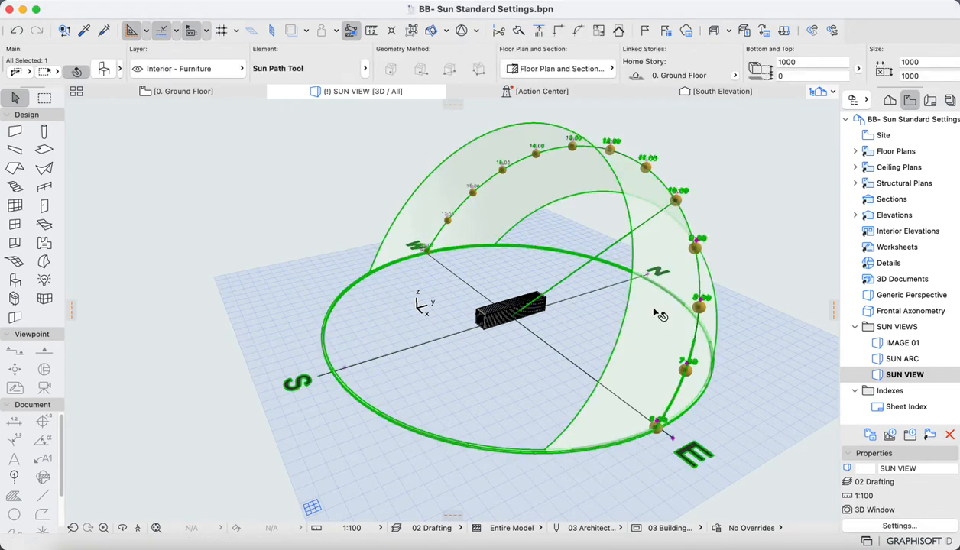
Step: Open the selected Sun Path Tool's settings on its Home Page and collapse the General 3D parameters
click(105, 70)
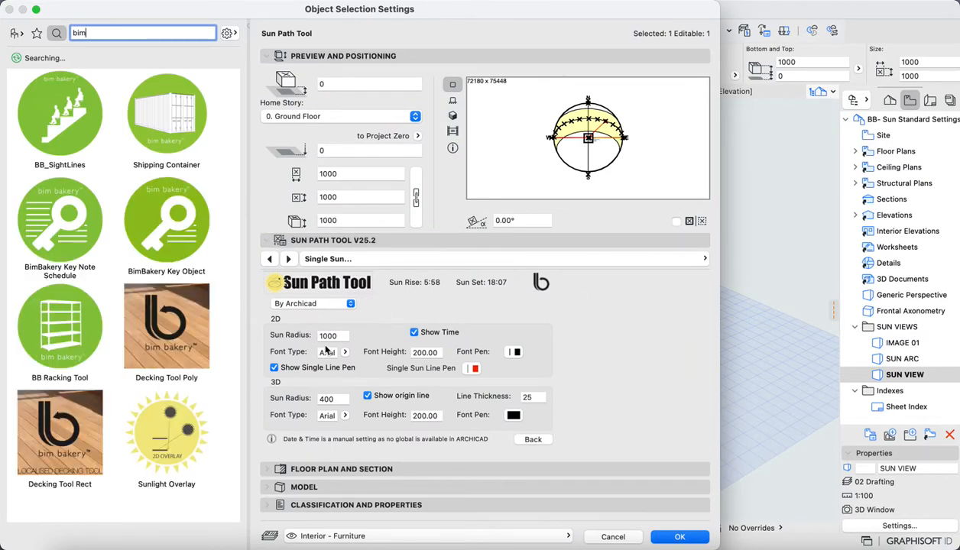
click(703, 259)
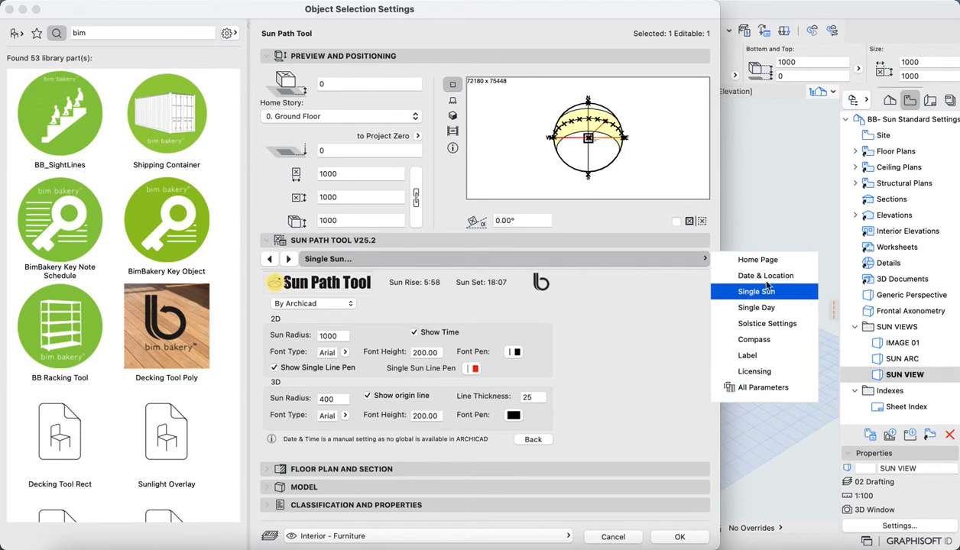
click(771, 251)
click(649, 257)
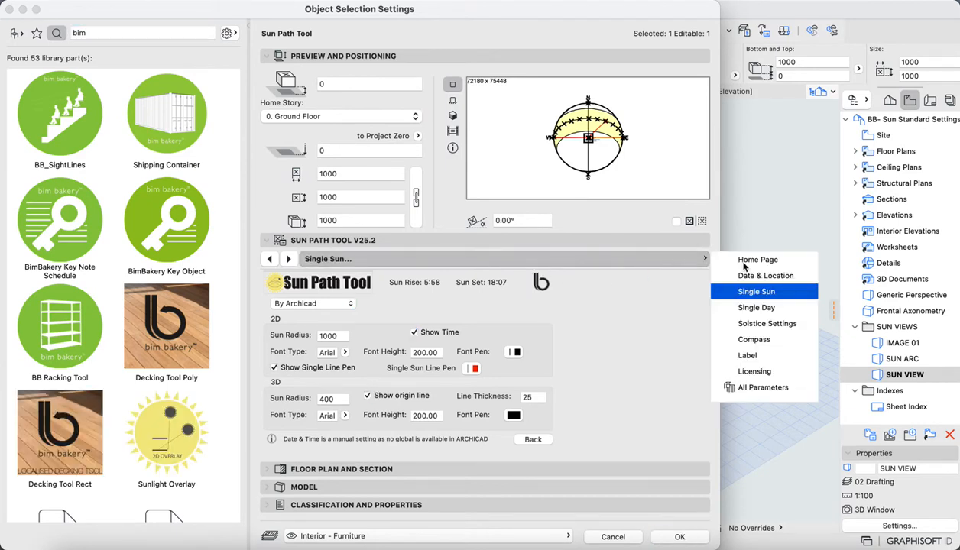
click(746, 261)
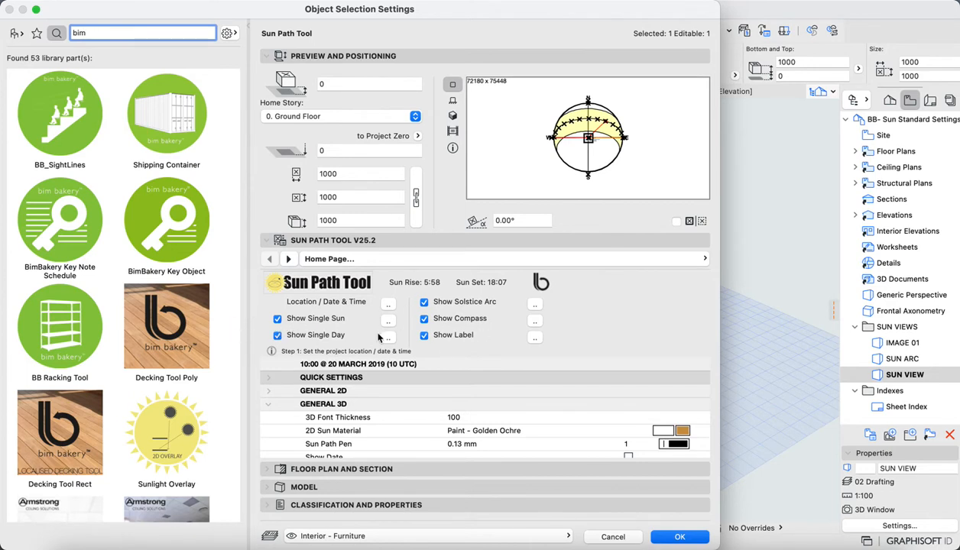
click(268, 405)
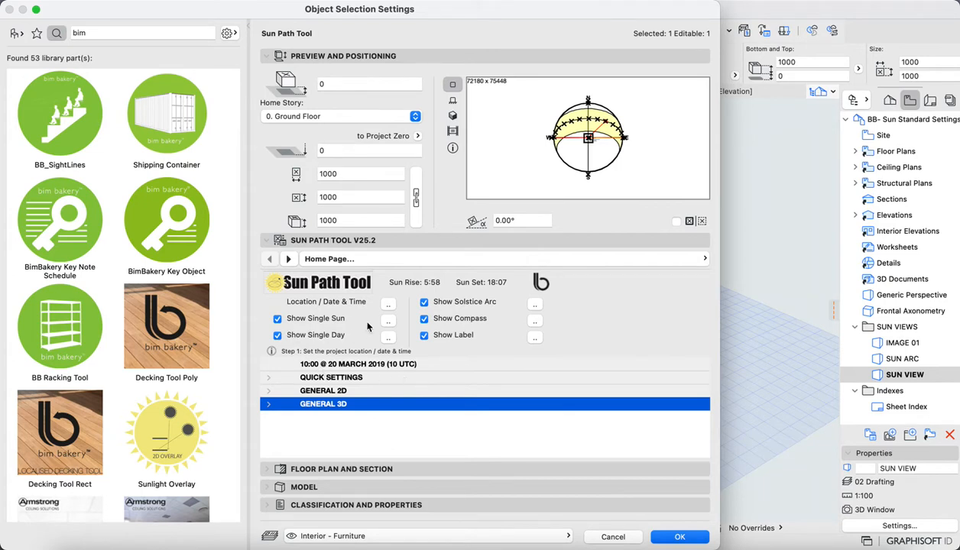
Step: Review the Sun Path Tool's date and location settings and close the object settings
click(389, 305)
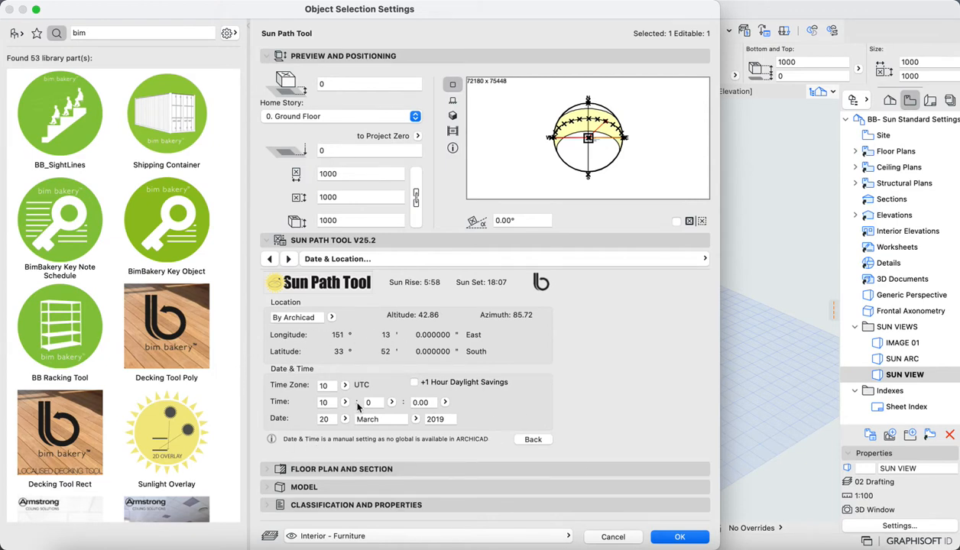
click(528, 439)
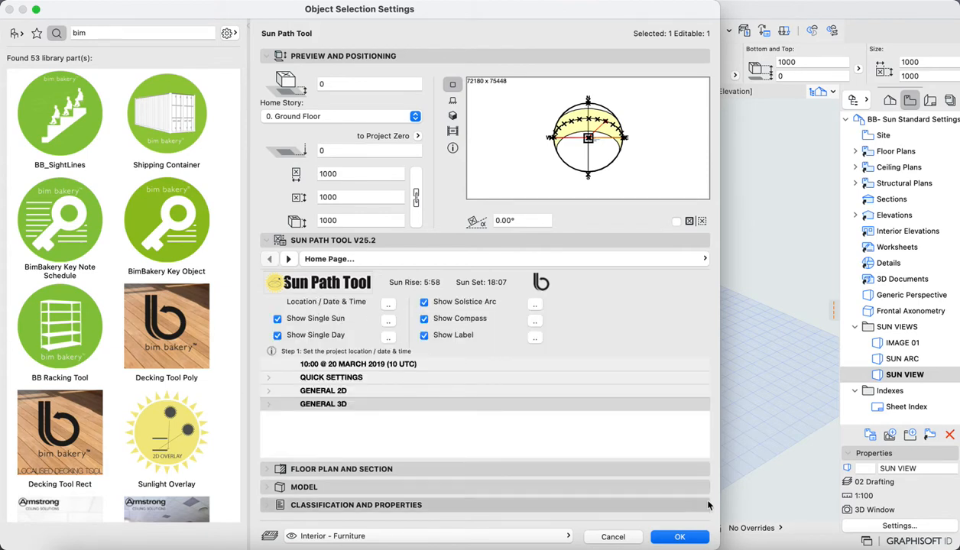
click(679, 536)
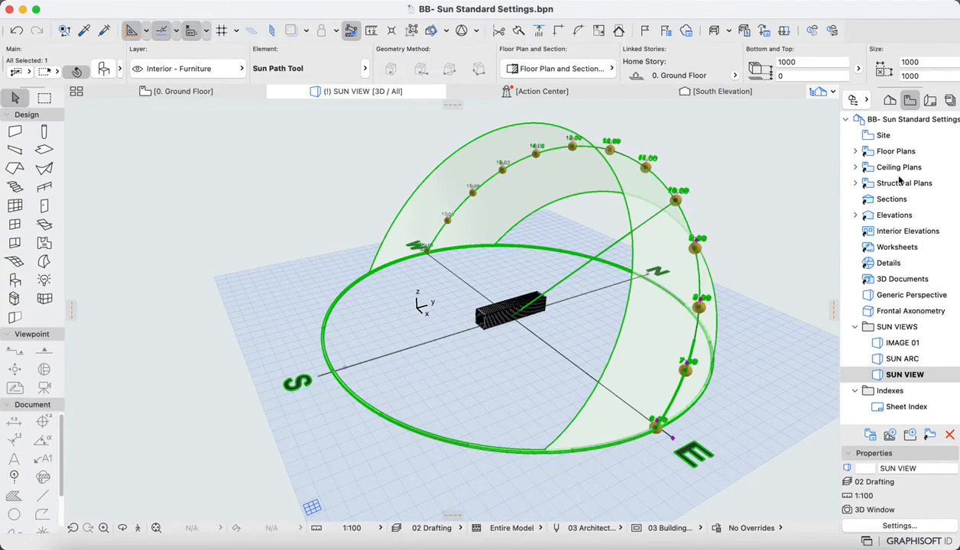
Step: Examine the latitude, longitude and time zone in the project's Location Settings
click(885, 122)
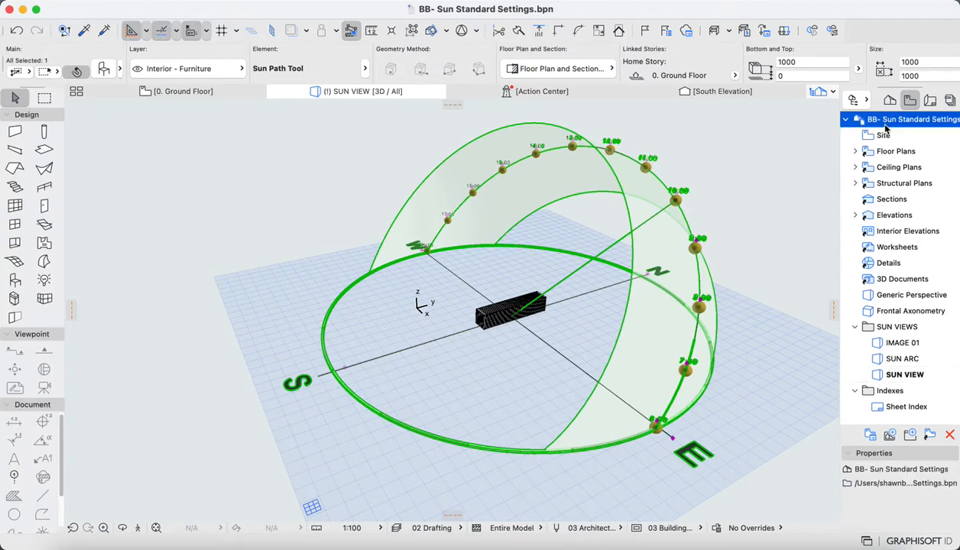
right_click(885, 124)
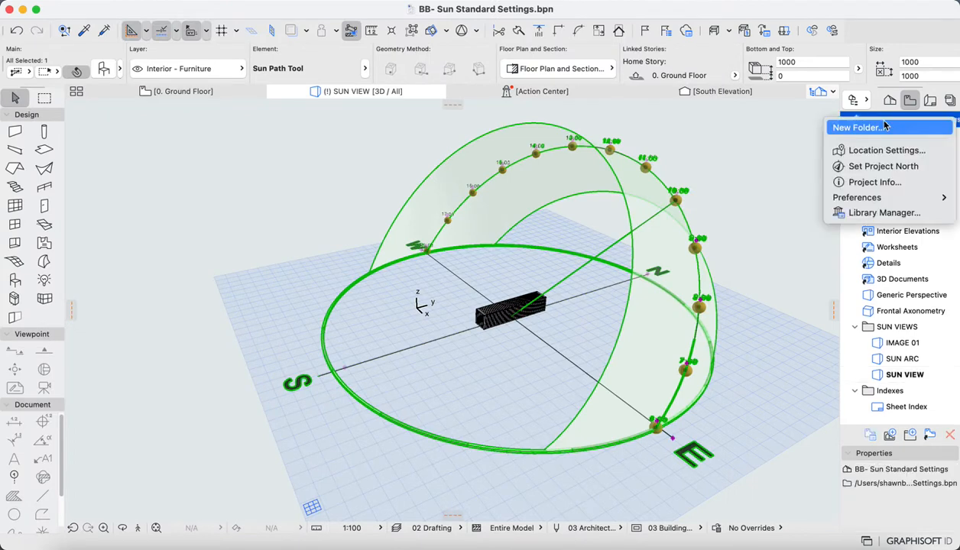
click(867, 157)
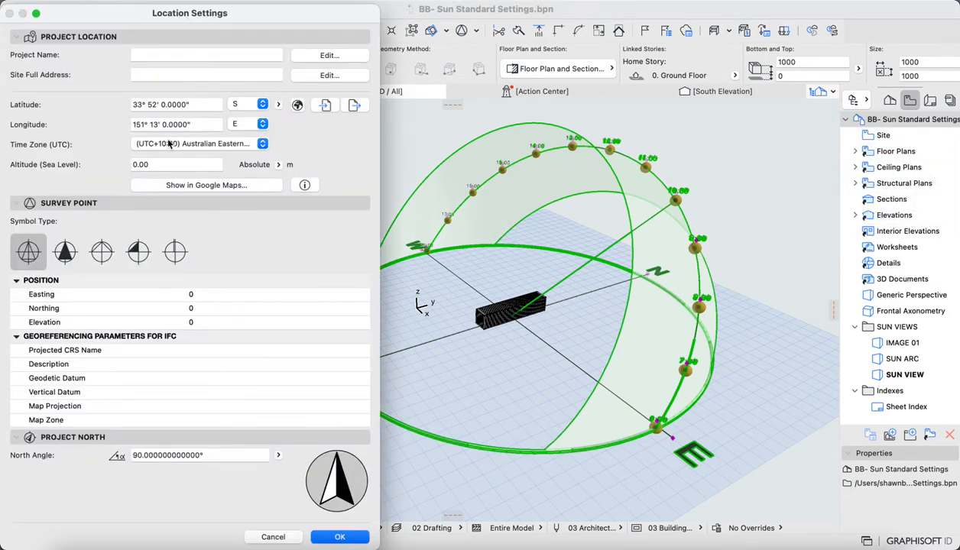
click(194, 105)
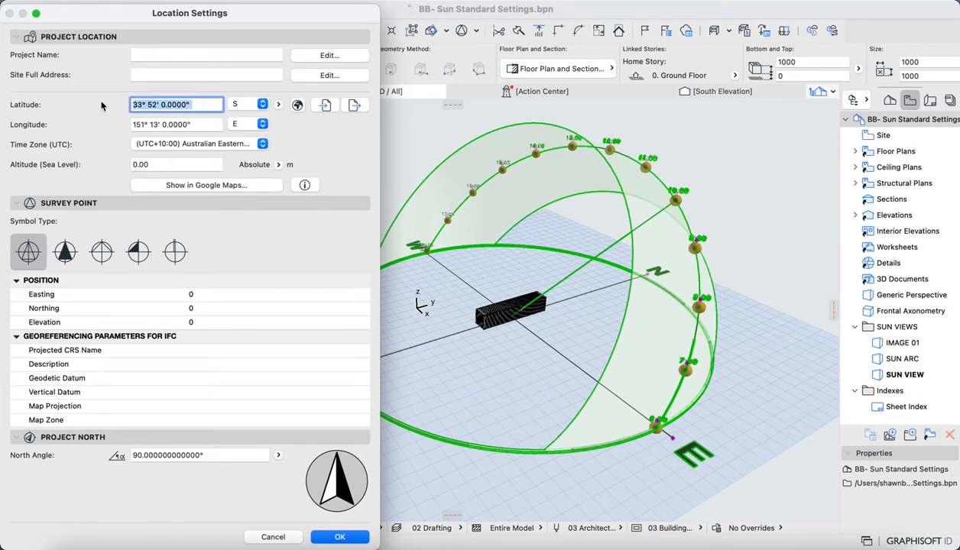
key(Tab)
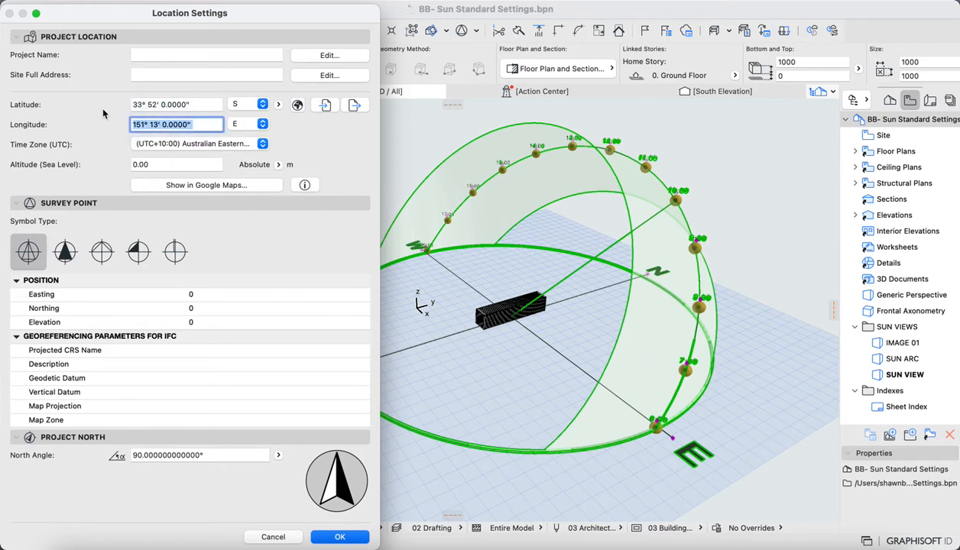
click(175, 145)
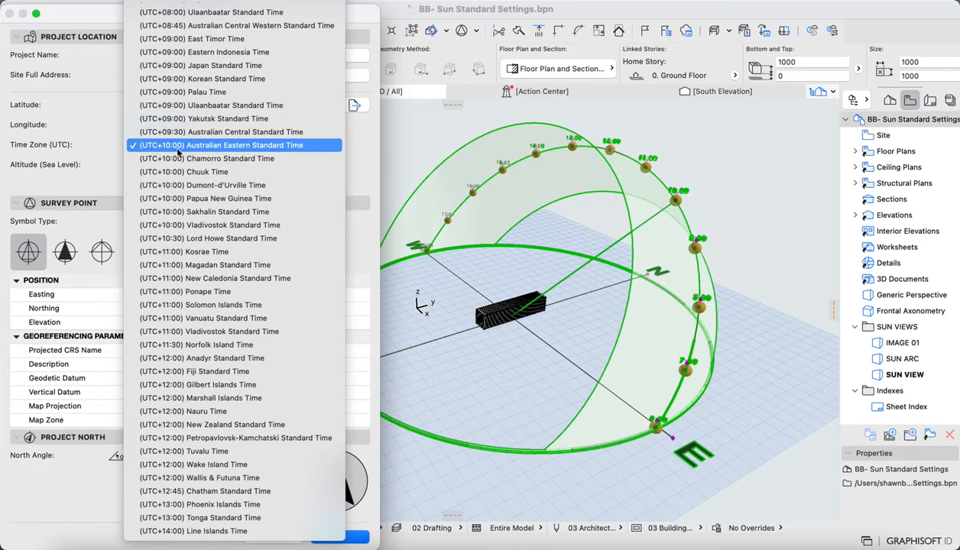
click(162, 146)
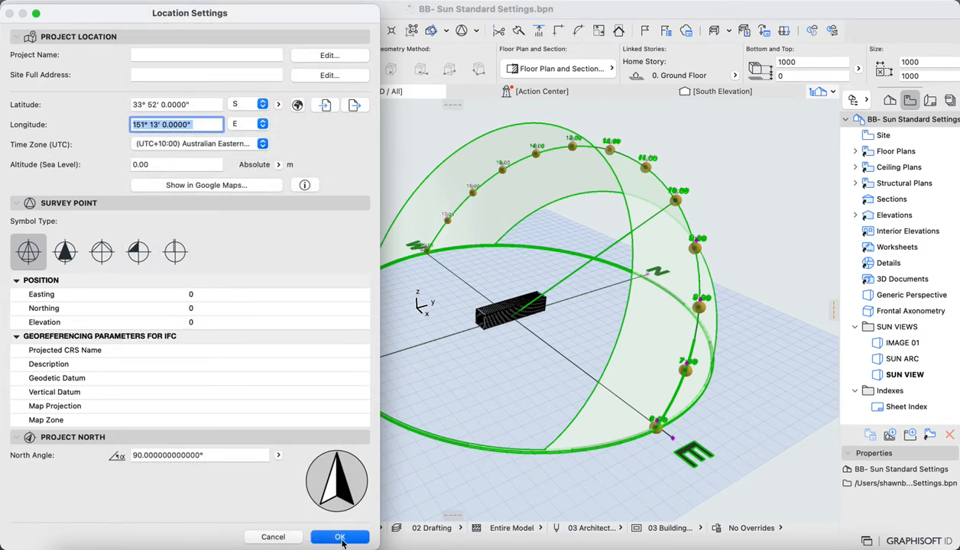
click(342, 542)
drag(193, 105, 133, 88)
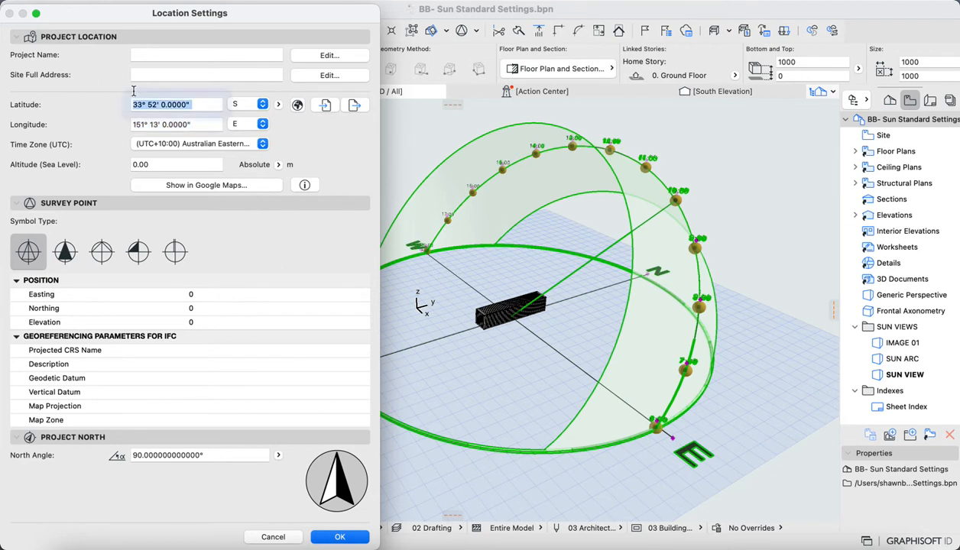
drag(180, 123, 118, 113)
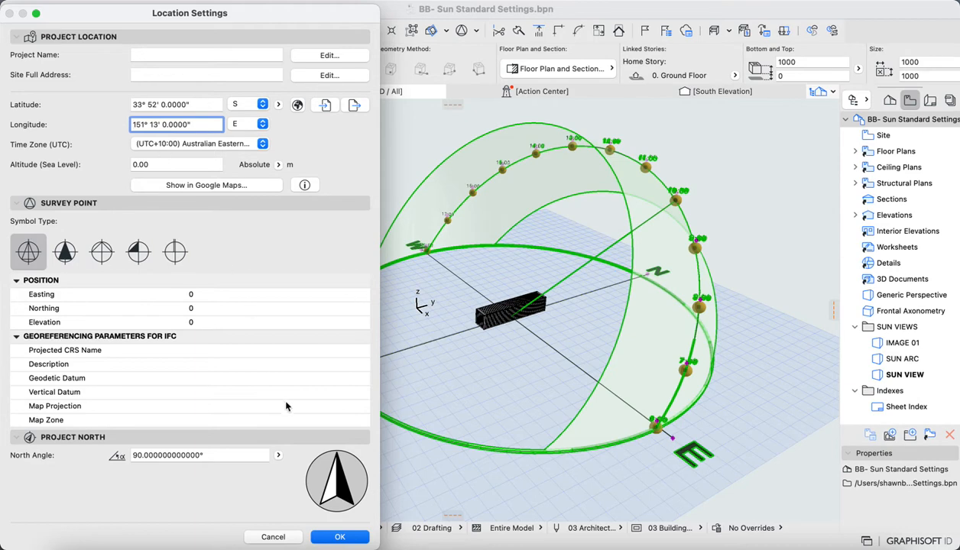
click(331, 532)
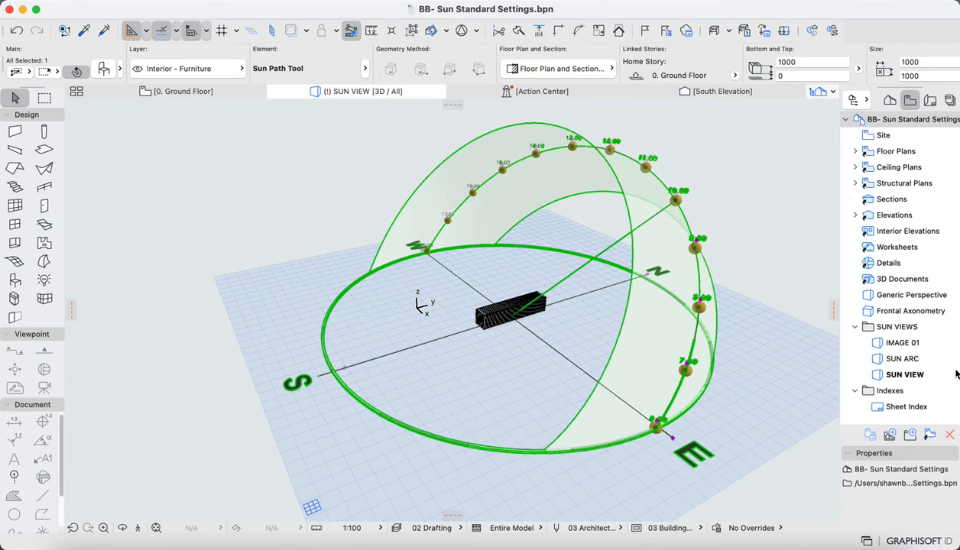
Step: Set SUN VIEW's sun position date to 20/03/2022 in the 3D projection settings and redefine the view with the current window settings
click(898, 371)
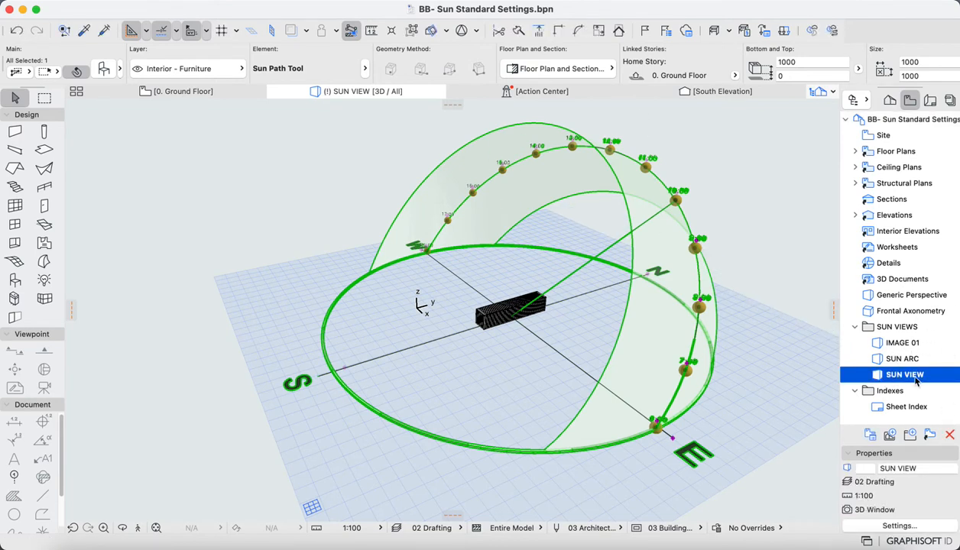
right_click(900, 375)
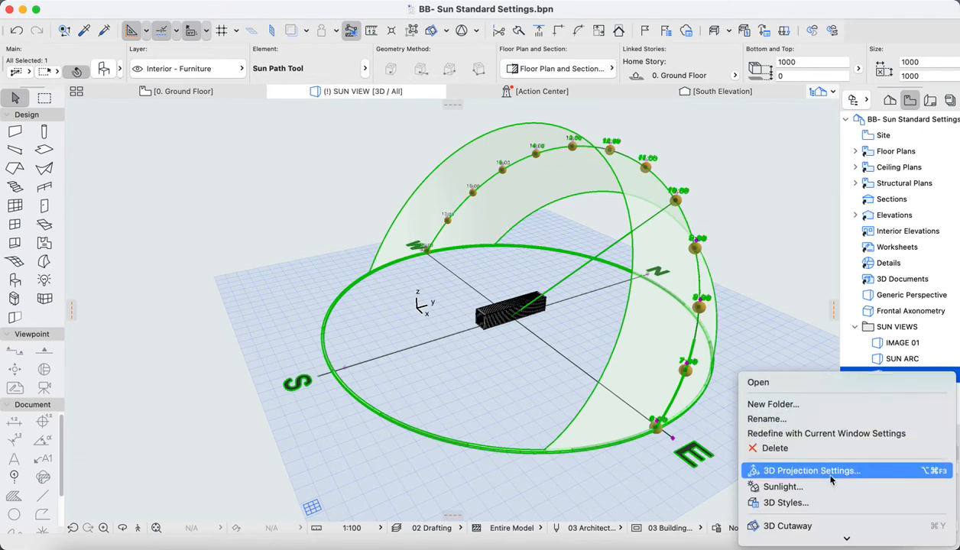
click(788, 471)
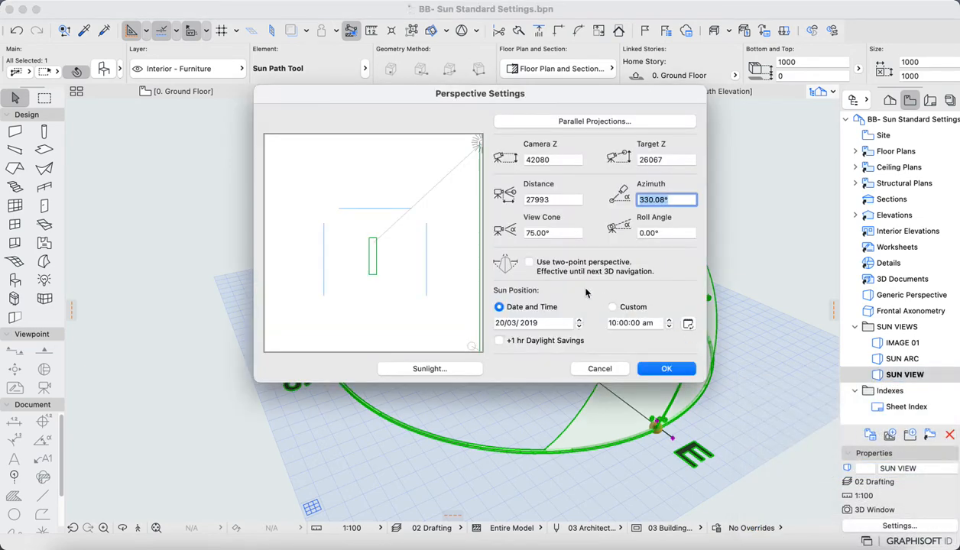
click(503, 325)
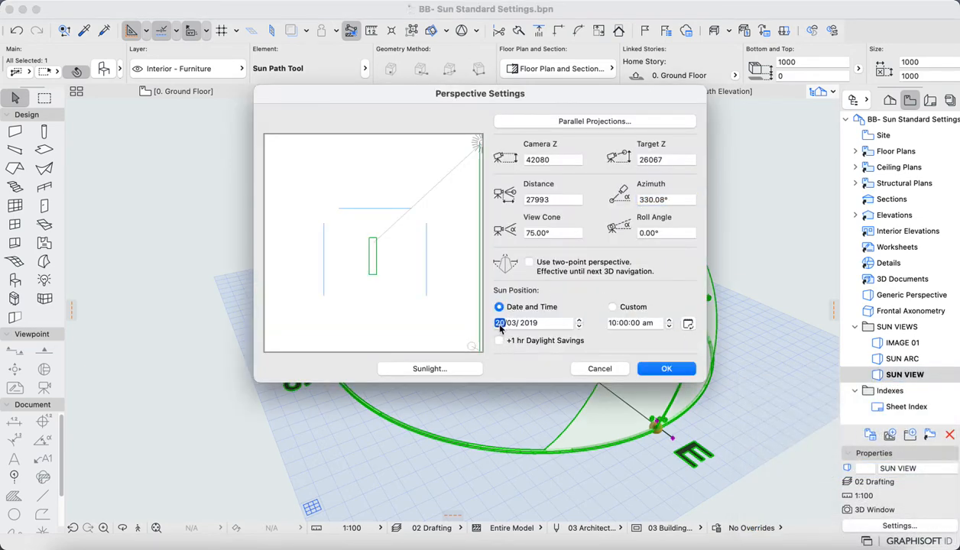
click(513, 324)
click(530, 323)
click(578, 320)
click(578, 320)
click(579, 320)
click(611, 322)
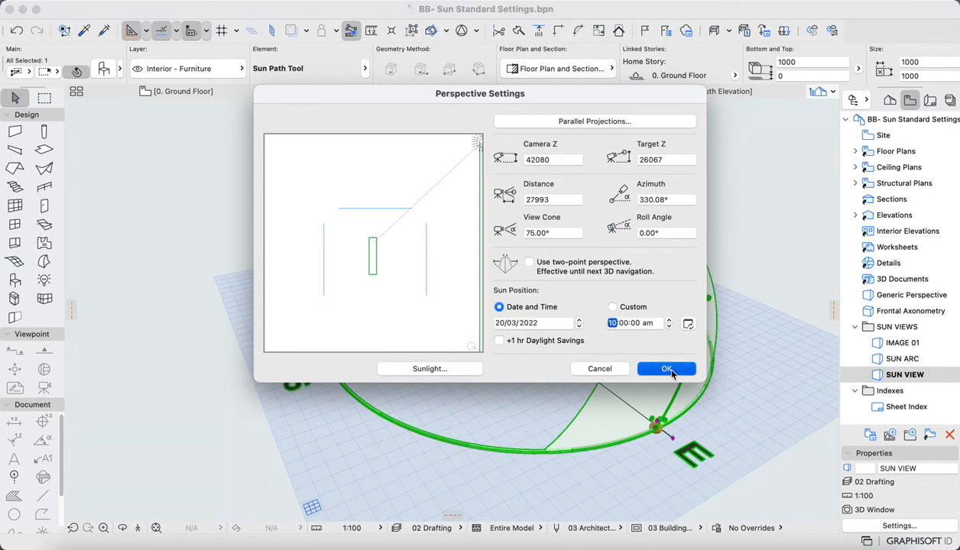
click(666, 369)
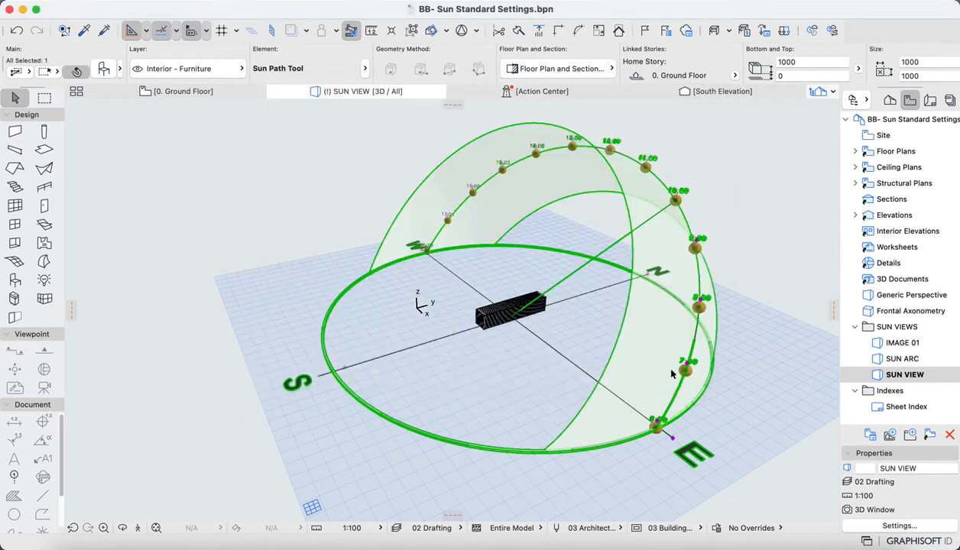
right_click(885, 374)
click(822, 432)
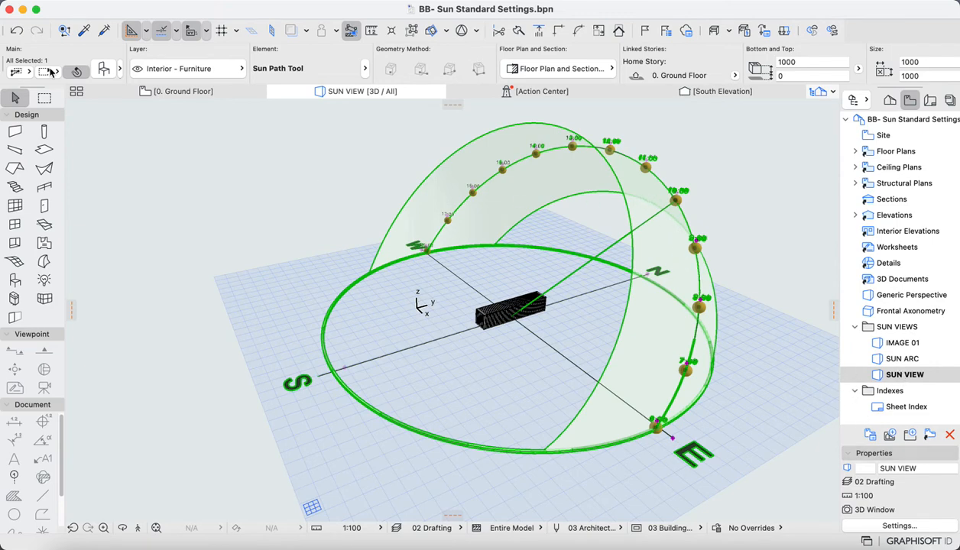
Step: Set the year in the Sun Path Tool's date and location settings to 2022
click(104, 69)
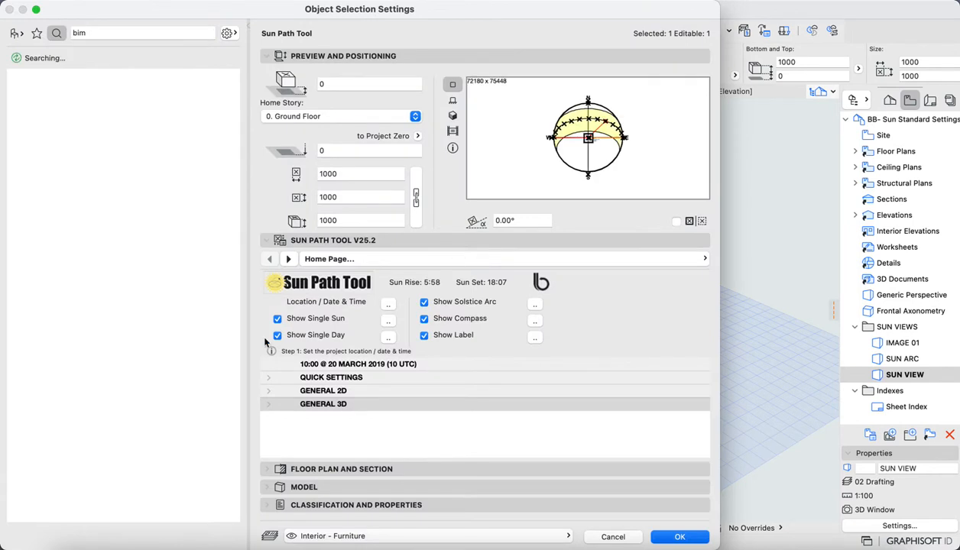
click(389, 305)
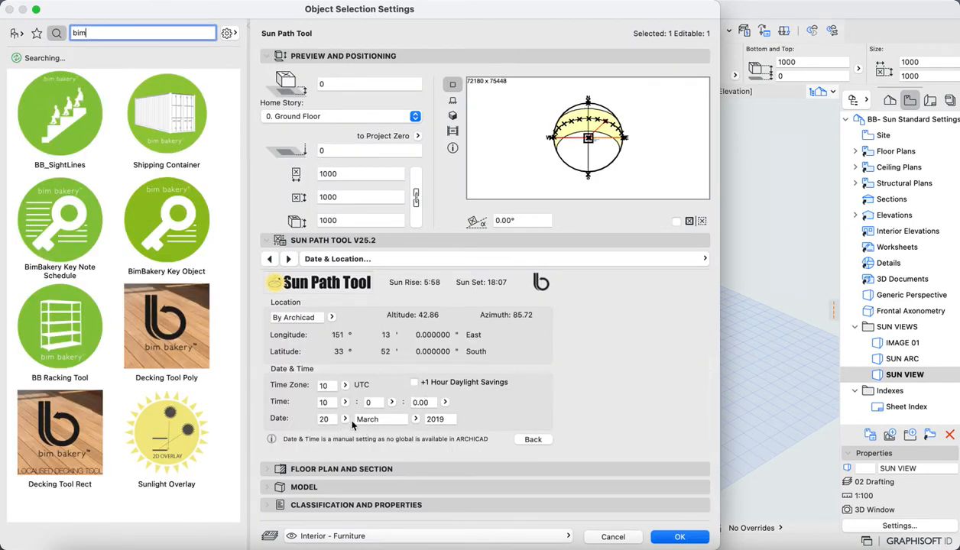
click(439, 419)
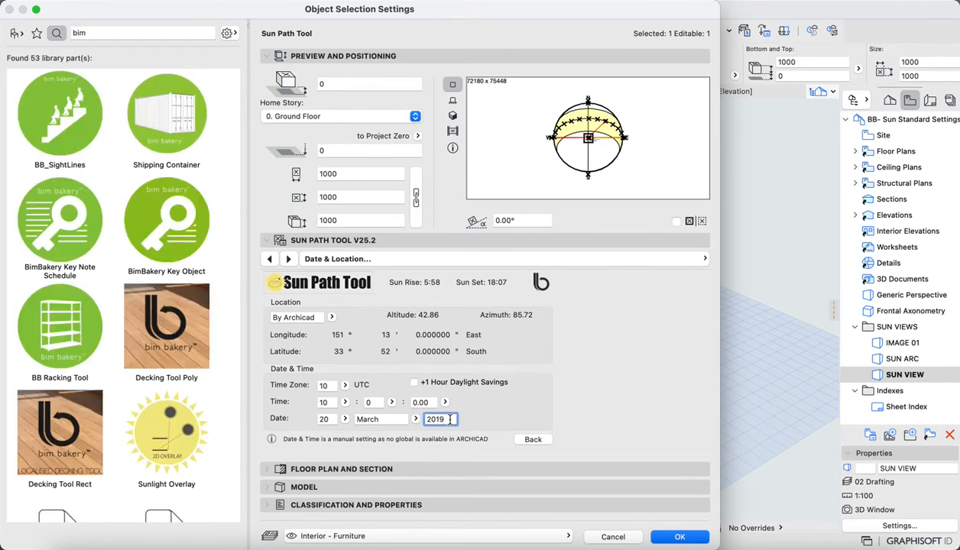
text(2022)
click(321, 386)
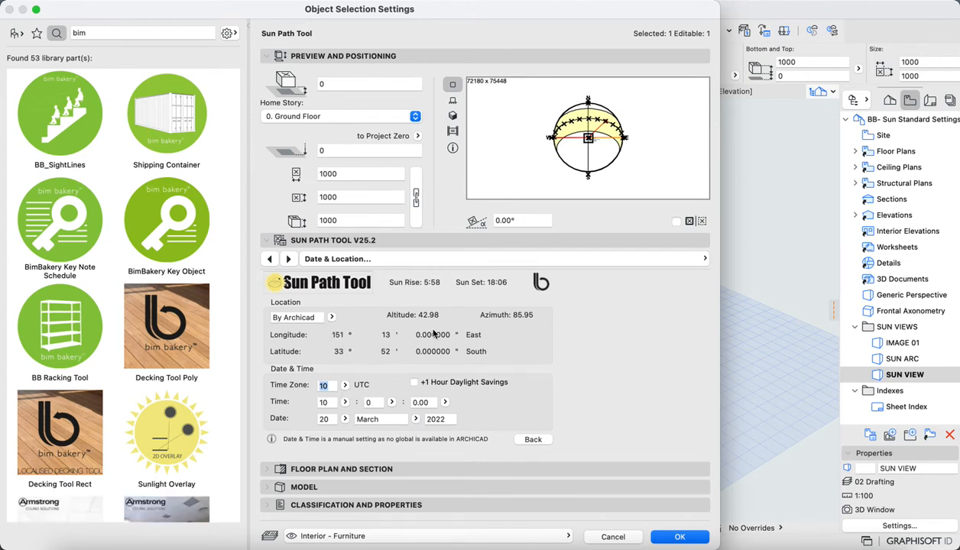
Step: Switch the Sun Path Tool's location source to Manual and restore it to By Archicad
click(328, 320)
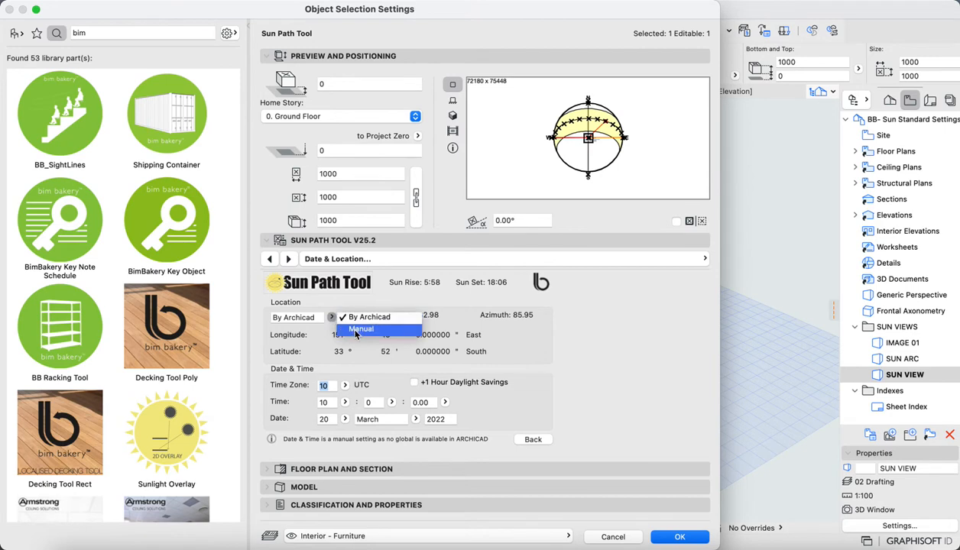
click(335, 328)
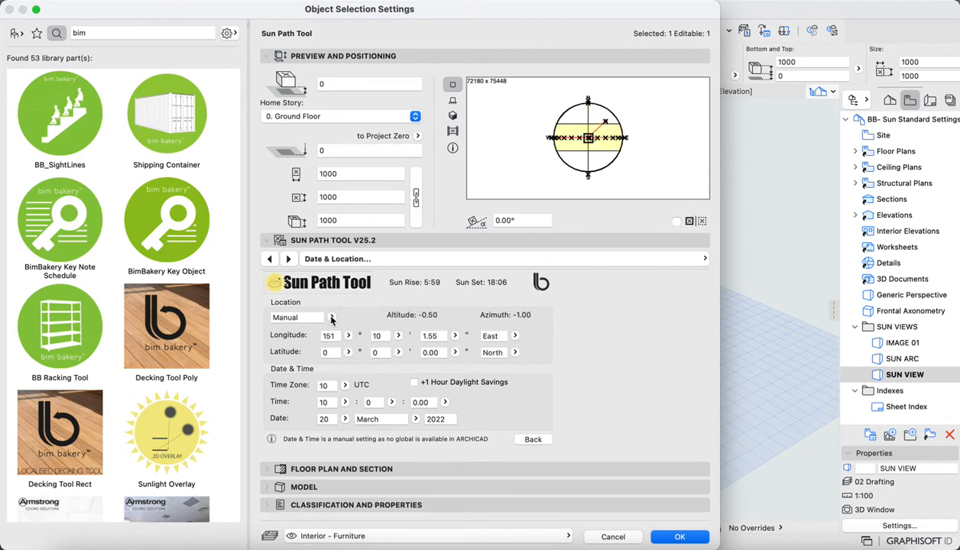
click(330, 317)
click(361, 324)
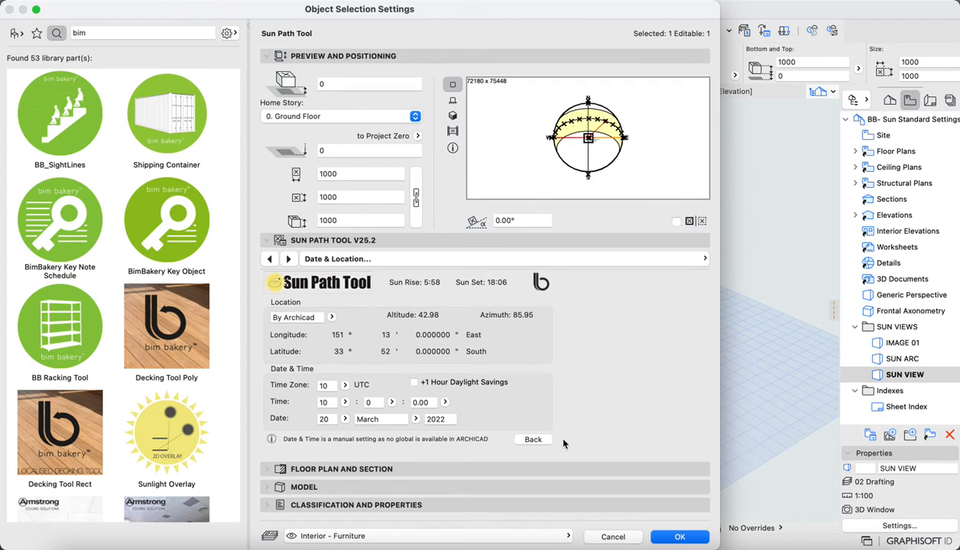
Step: Switch the Sun Path Tool's single sun source to Manual and restore it to By Archicad
click(533, 440)
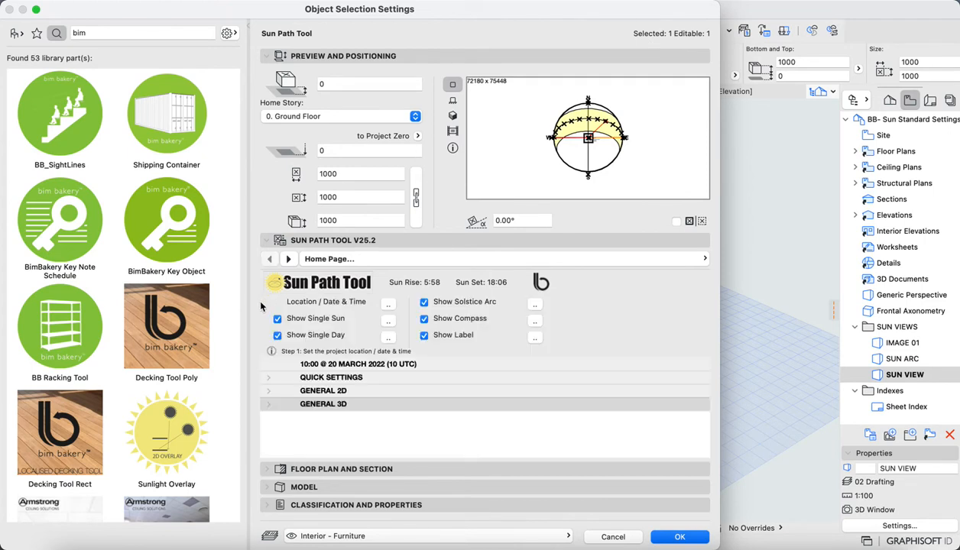
click(390, 321)
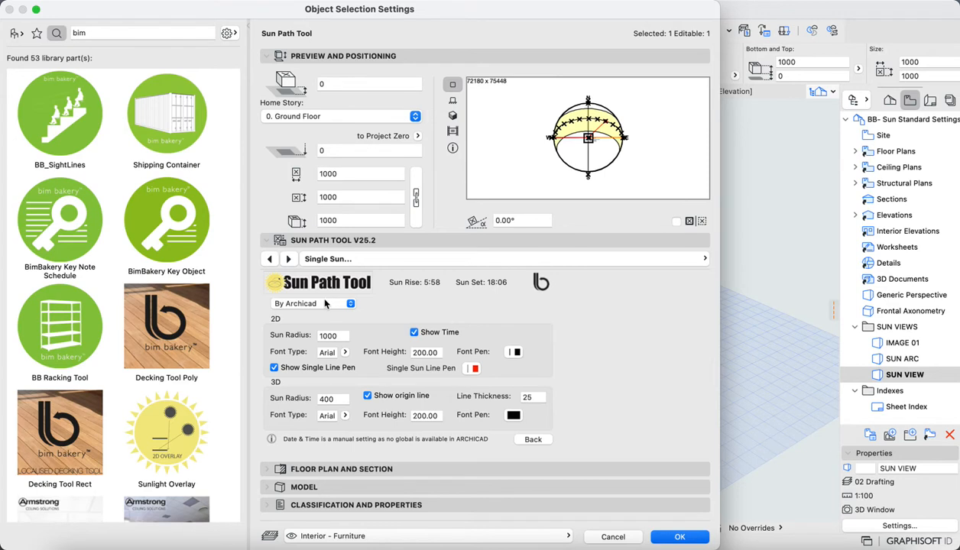
click(322, 305)
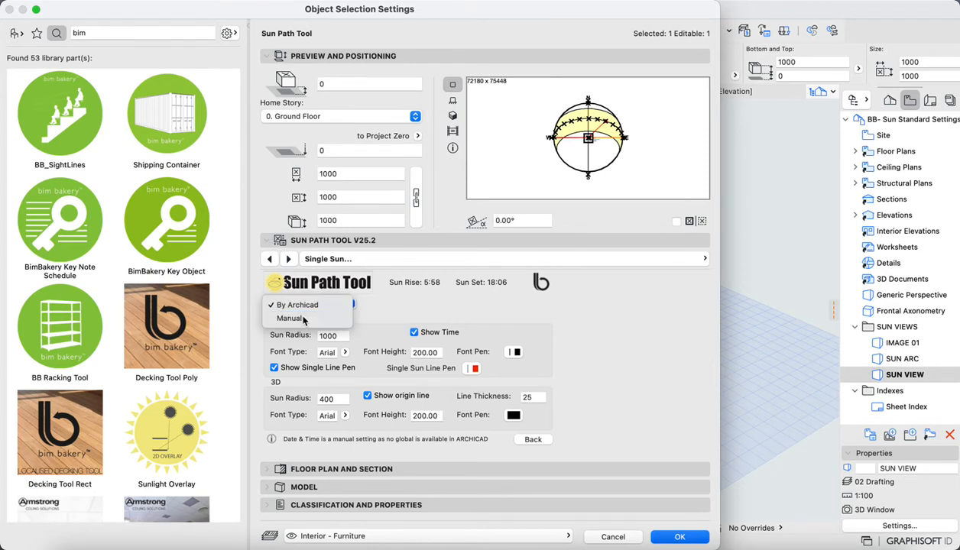
click(295, 319)
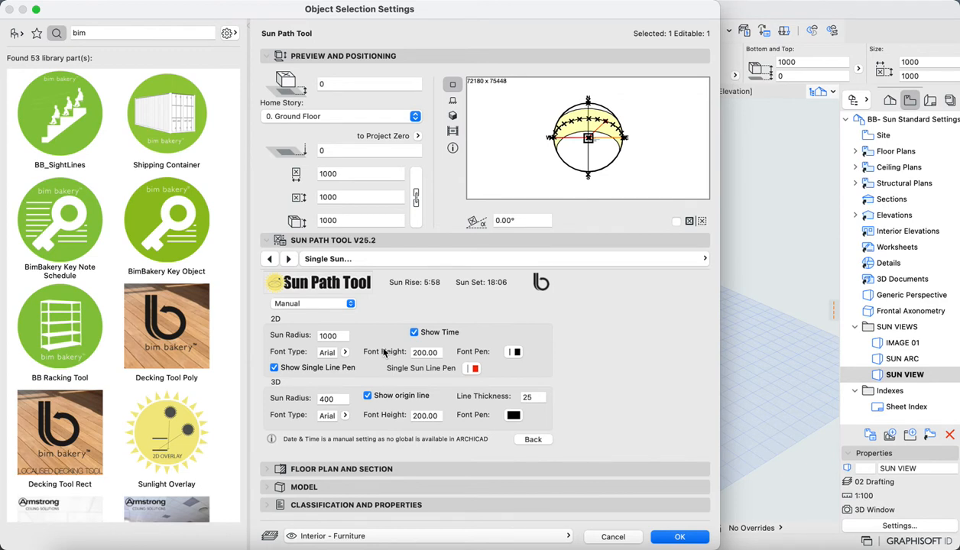
click(339, 304)
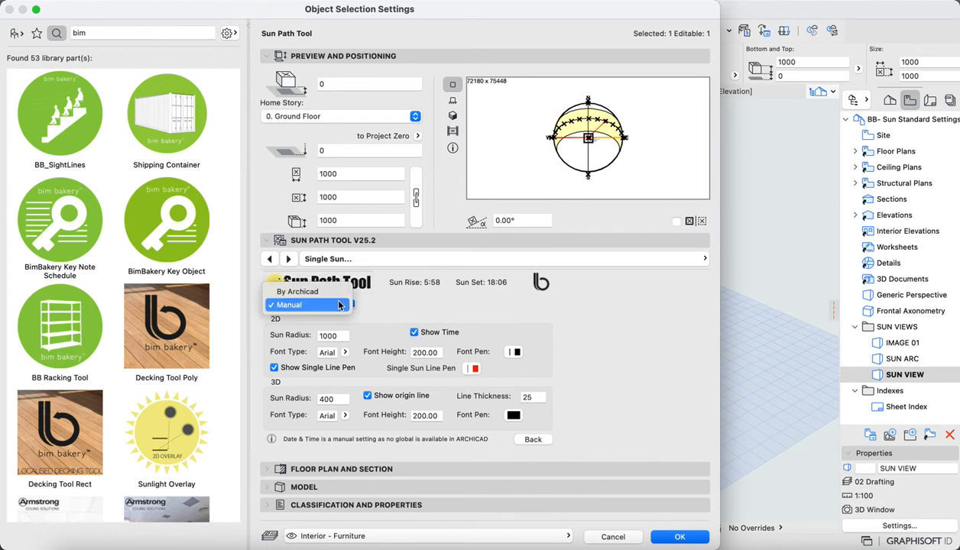
click(321, 292)
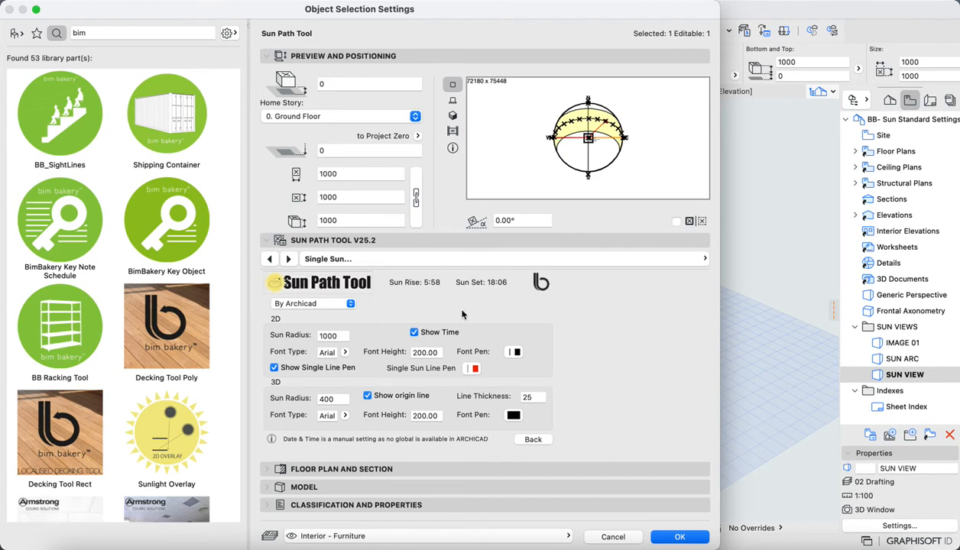
click(533, 440)
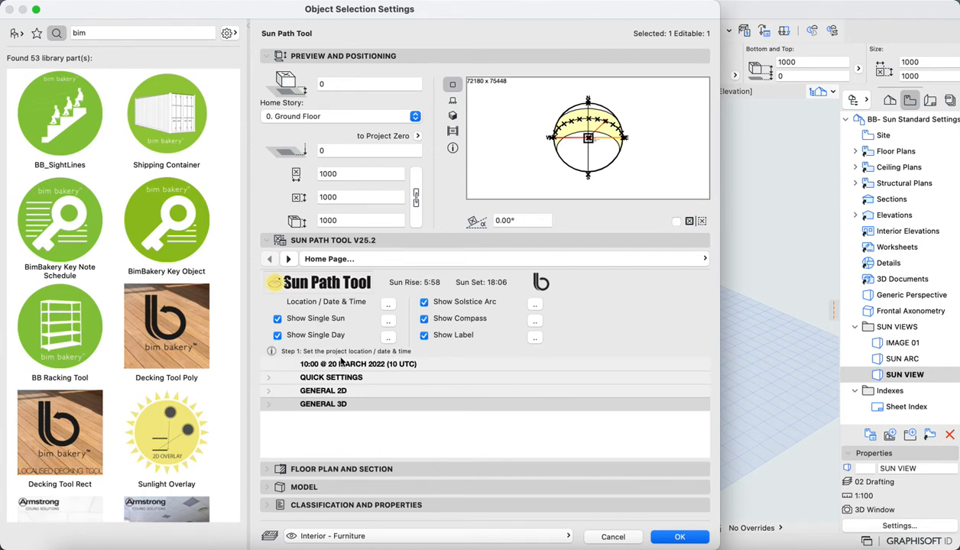
Step: Hide the Sun Path Tool's solstice arc and show it again
click(426, 303)
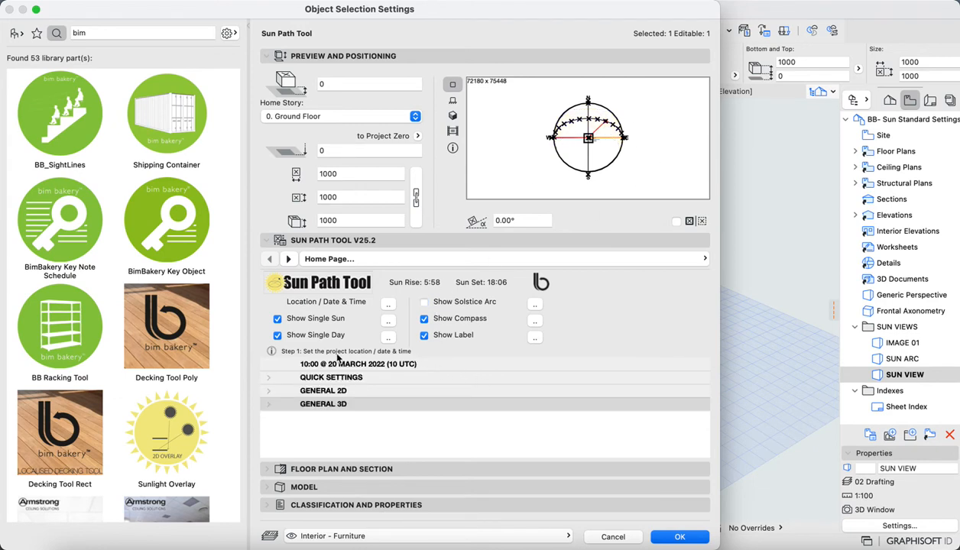
click(425, 303)
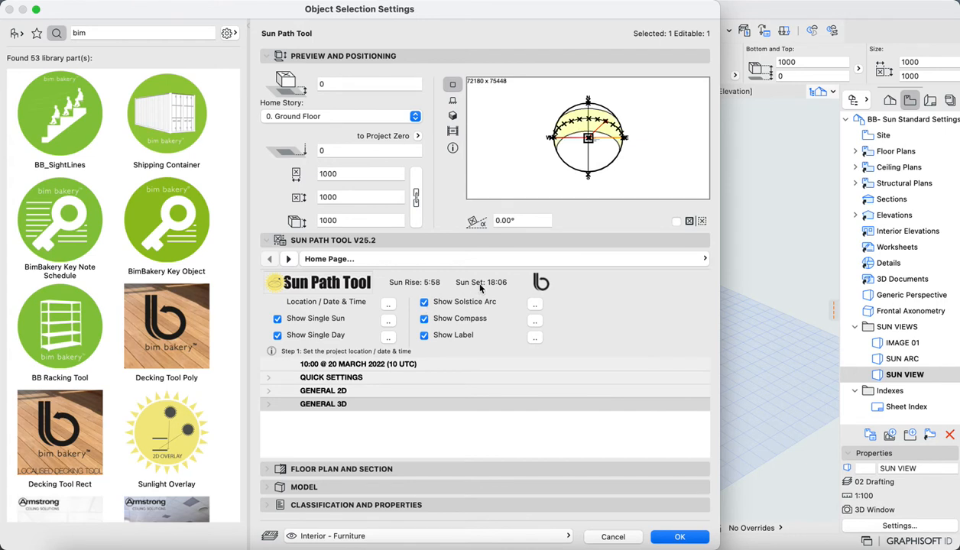
Step: Check the time zone and time in the Sun Path Tool's date and location settings, and apply the object's settings
click(388, 306)
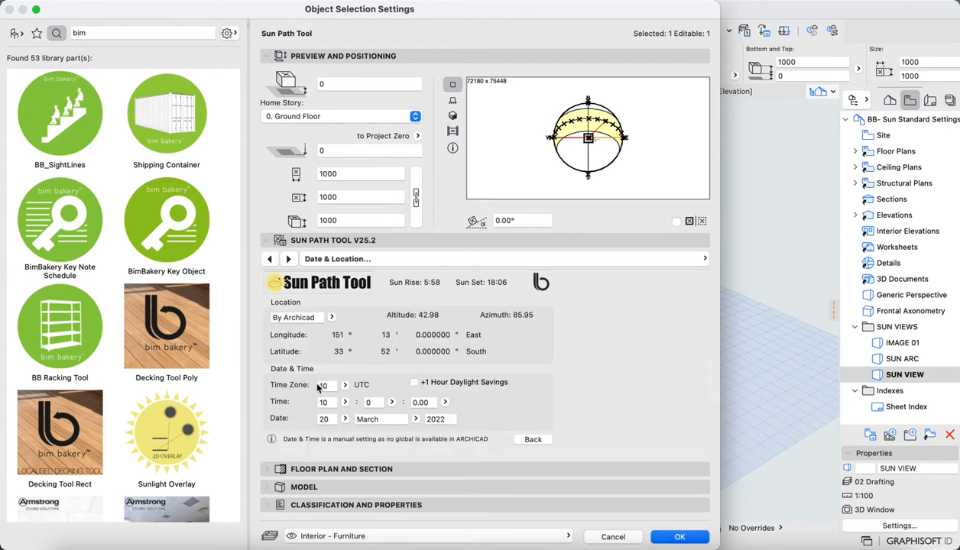
double_click(323, 386)
click(327, 402)
click(529, 441)
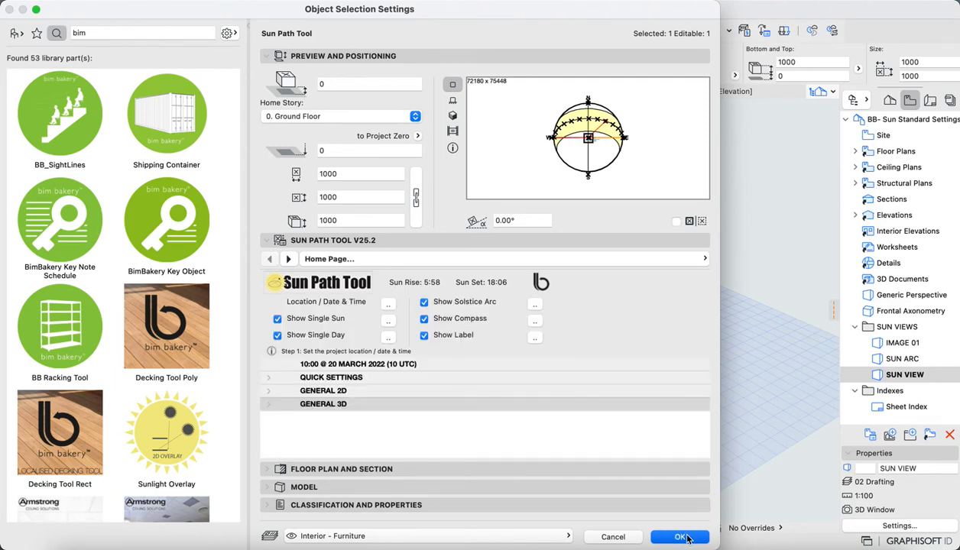
click(683, 537)
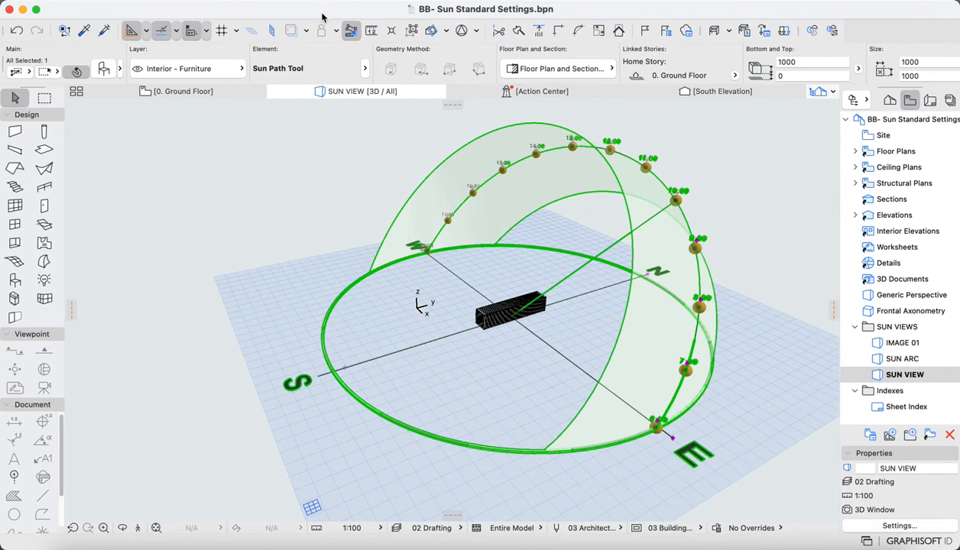
Step: Start a new sun study from the 3D Window and set its date to 20/03/2022
click(243, 1)
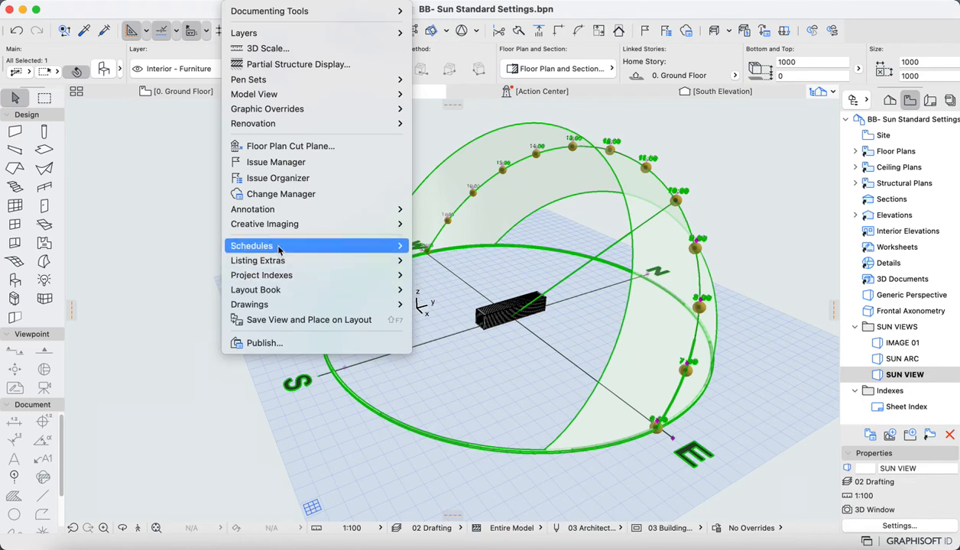
mouse_move(273, 231)
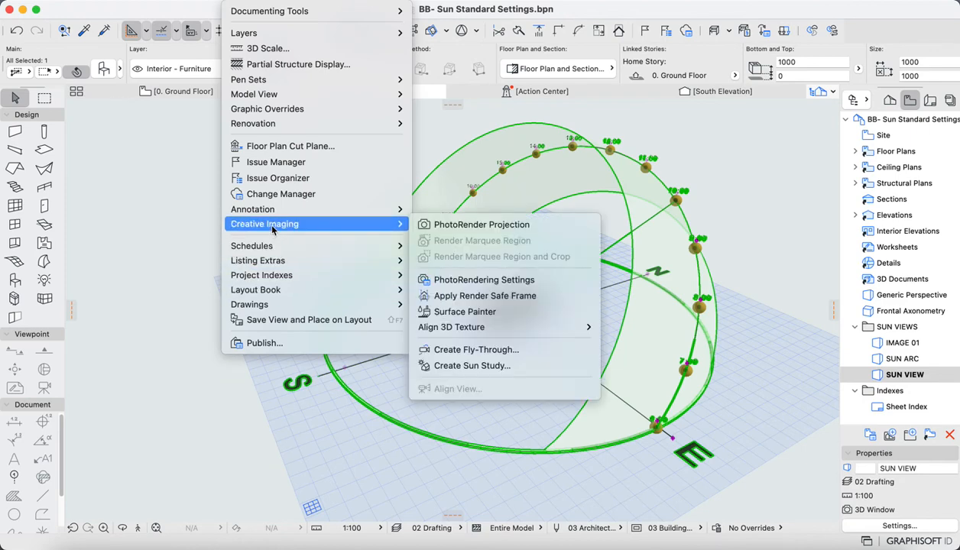
click(466, 366)
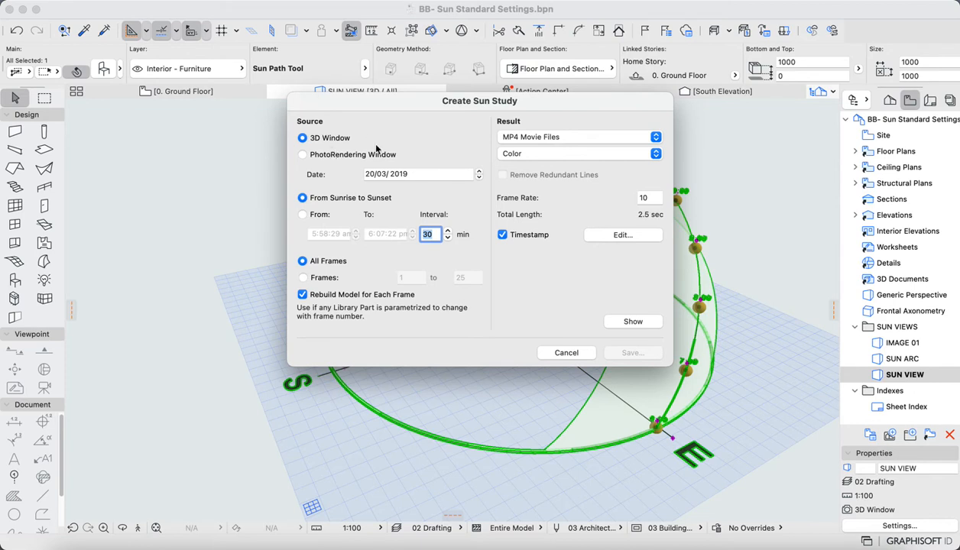
click(401, 174)
click(478, 172)
click(478, 172)
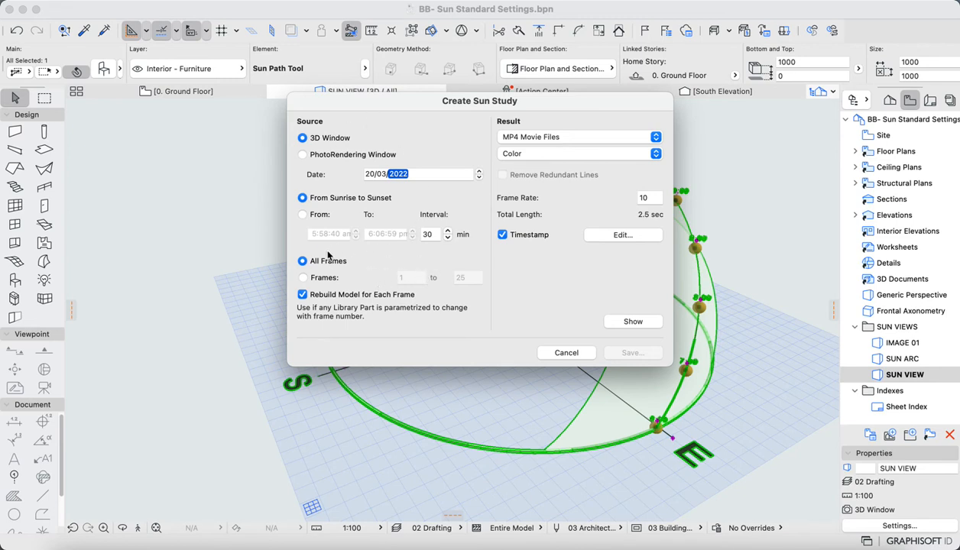
Step: Show the sunrise-to-sunset study at a 30-minute interval with the model rebuilt for each frame
click(303, 295)
double_click(425, 236)
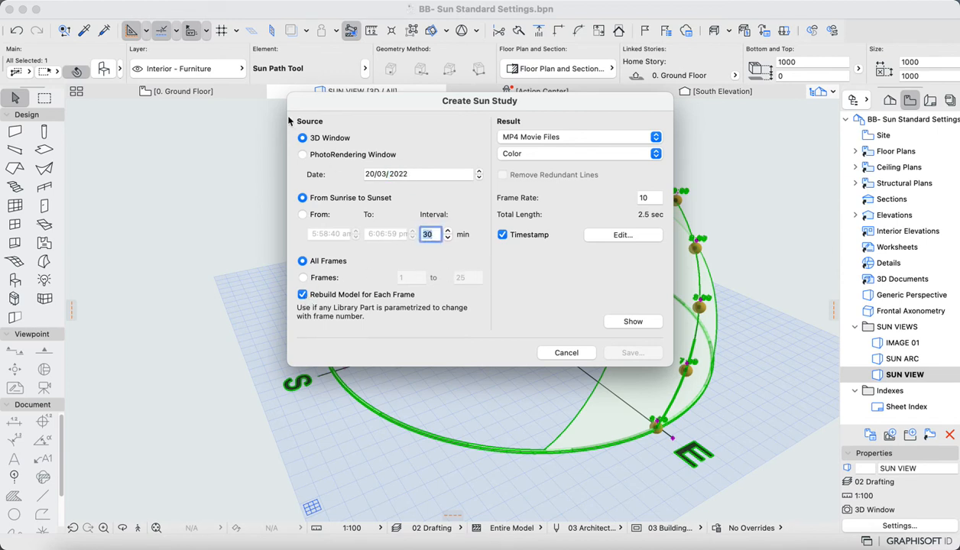
click(425, 235)
click(633, 322)
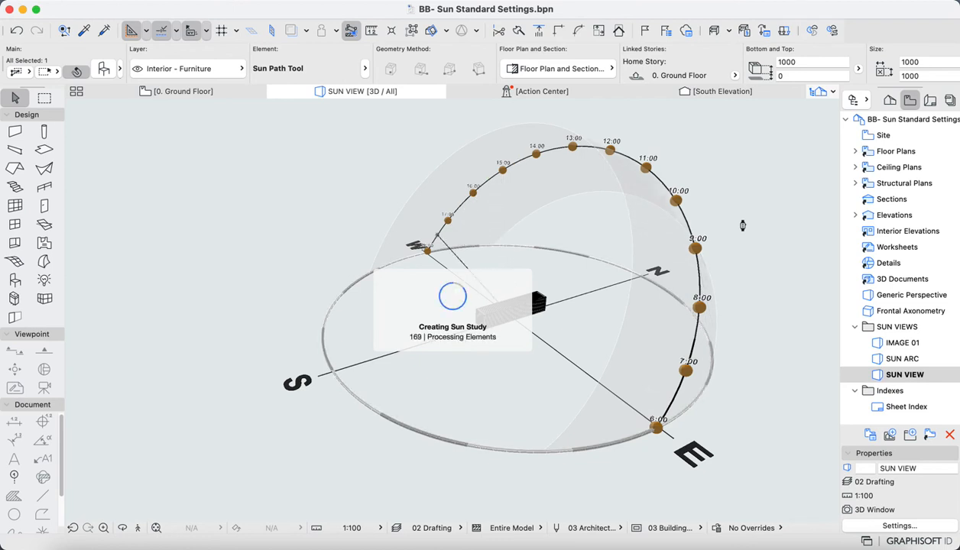
Step: Create another sun study with PhotoRendering Window as its source and show it
click(252, 1)
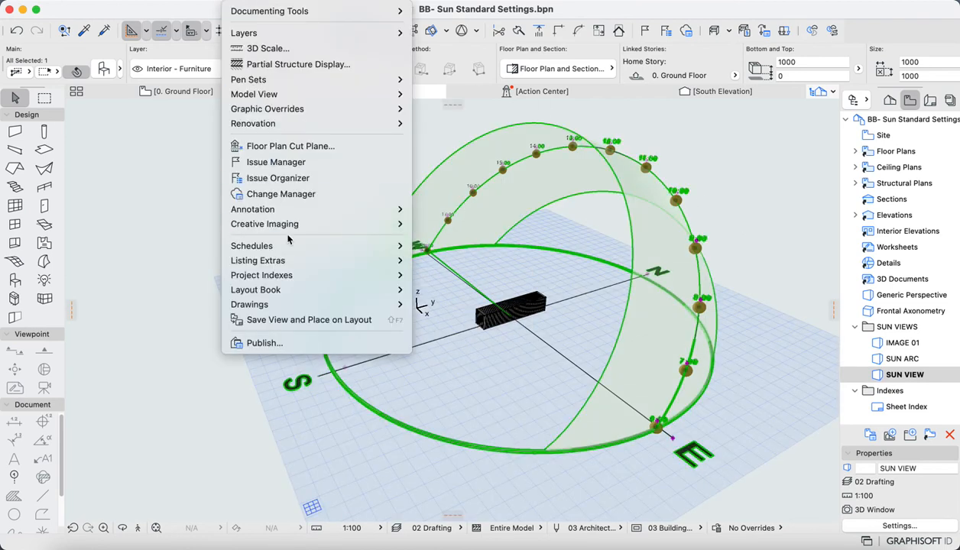
mouse_move(298, 224)
click(474, 367)
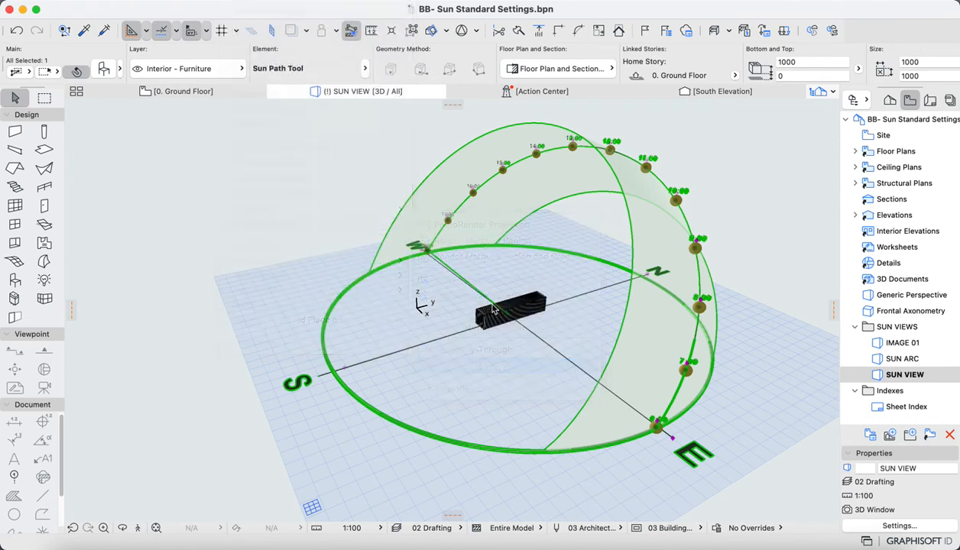
click(310, 159)
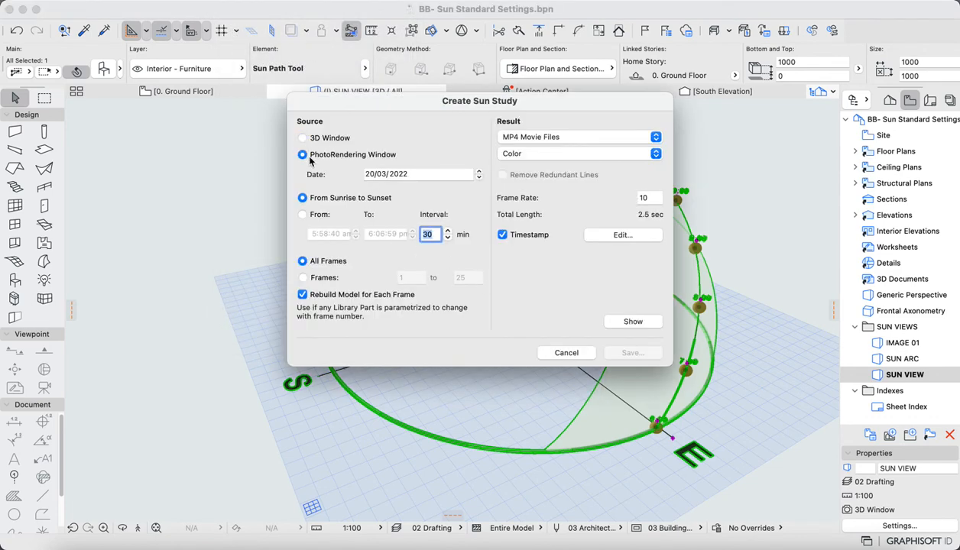
click(631, 322)
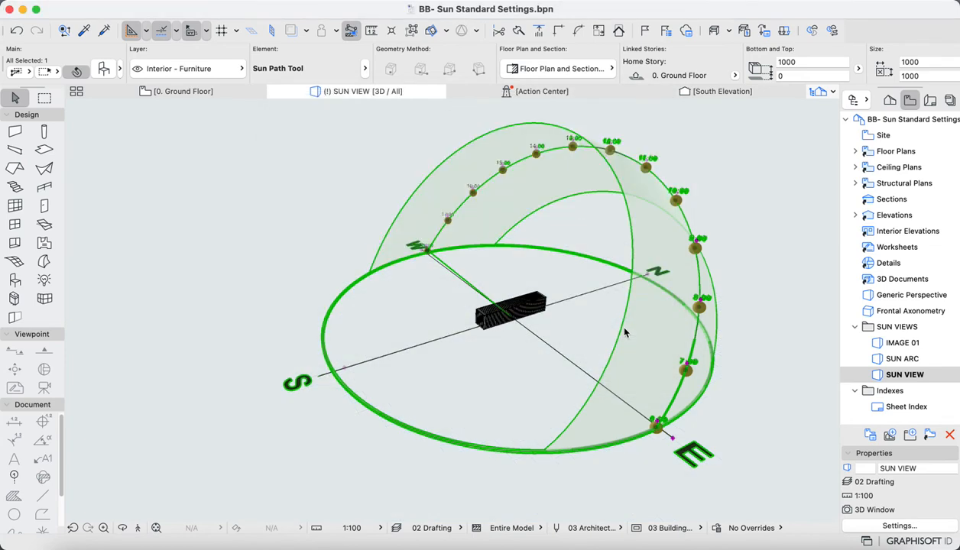